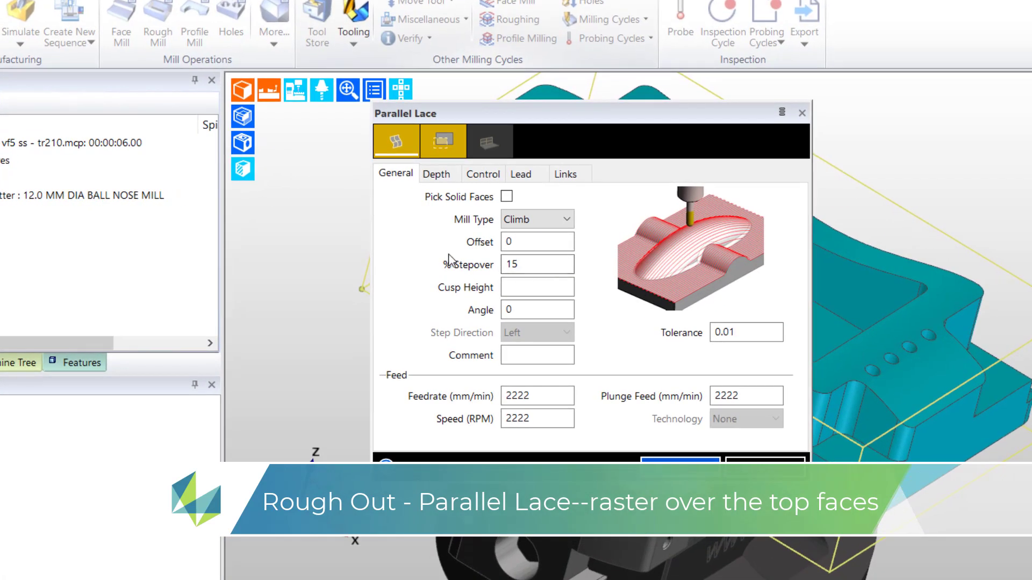
Pick the whole Die Plate model as surfaces and generate the Parallel Lace toolpath without boundaries.
left_click(396, 141)
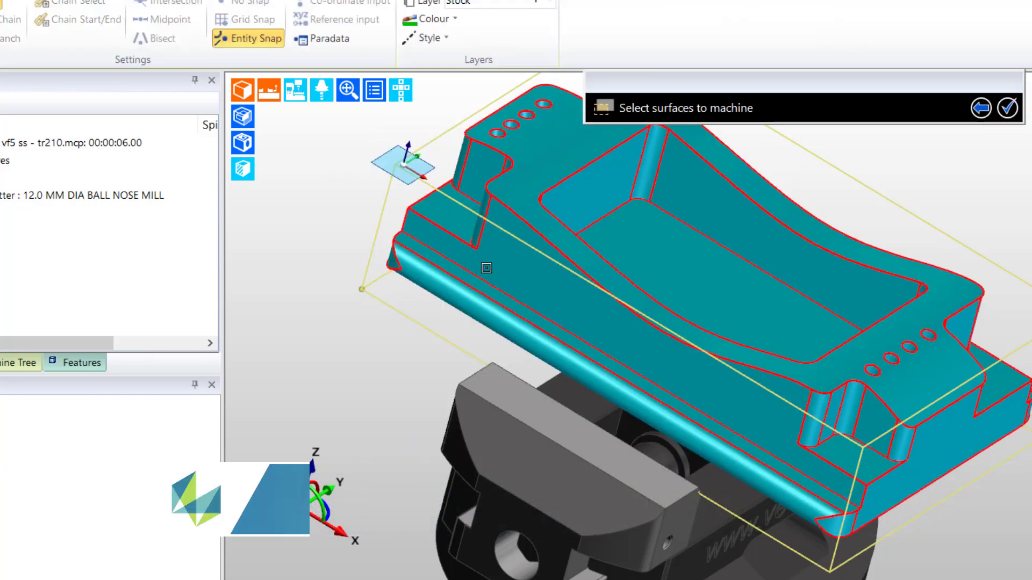
left_click(501, 277)
right_click(306, 232)
right_click(306, 232)
left_click(393, 185)
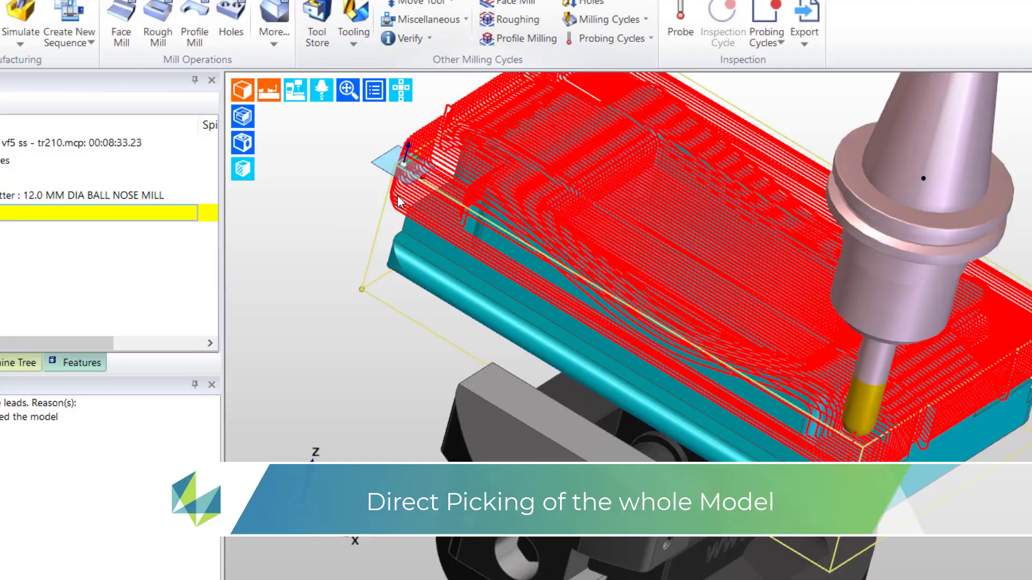
scroll(395, 191, "up", 5)
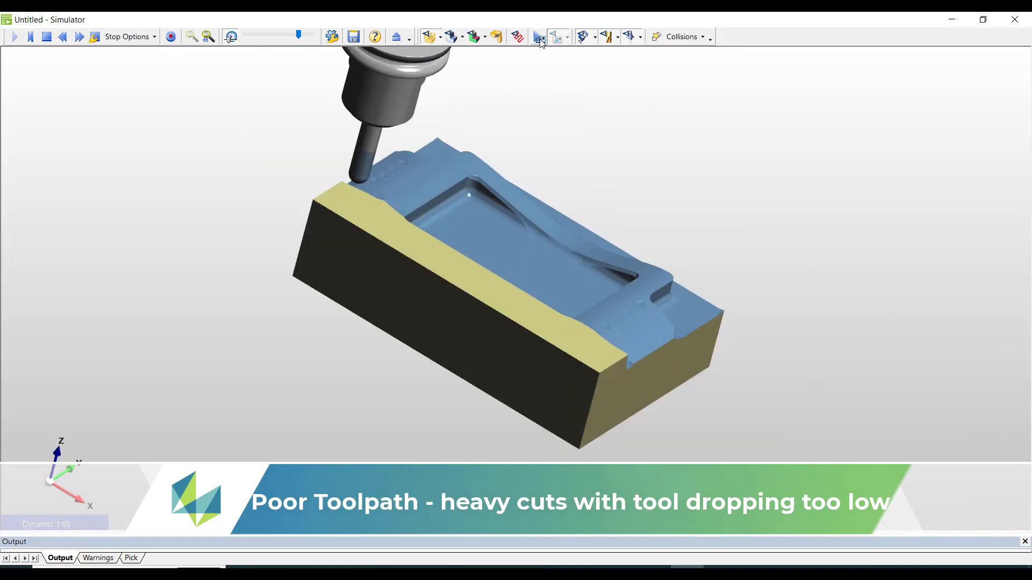
Slow the simulation speed to watch the tool cutting too deep into the stock.
left_click_drag(298, 35, 264, 32)
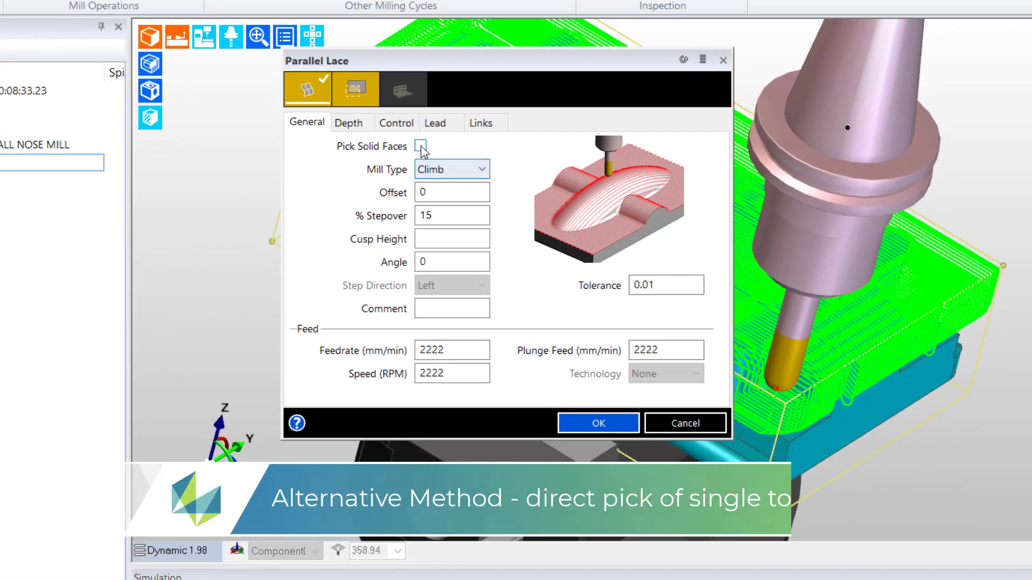
Enable Pick Solid Faces and regenerate the Parallel Lace toolpath on the top face only.
left_click(461, 192)
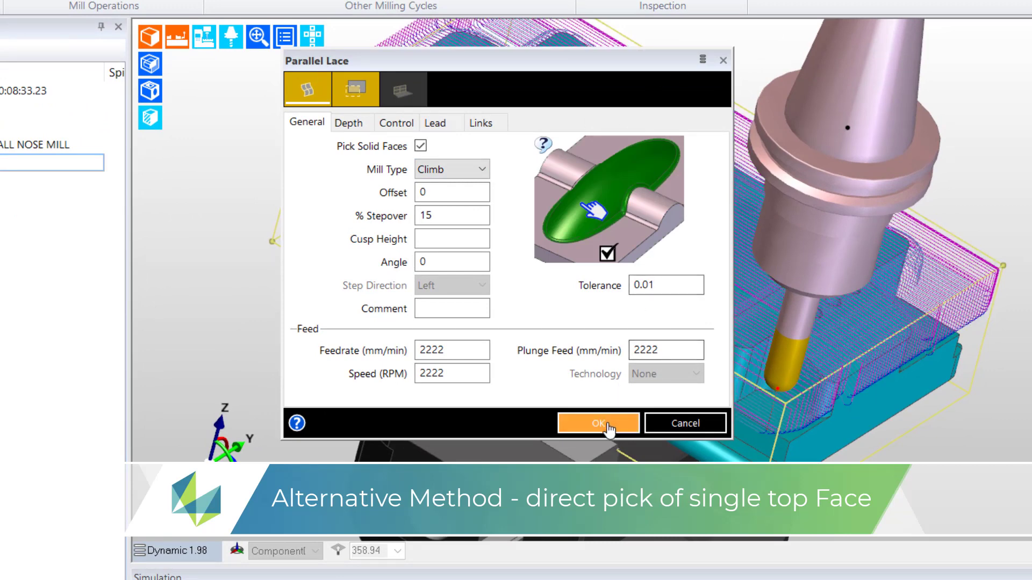
left_click(609, 428)
left_click(441, 116)
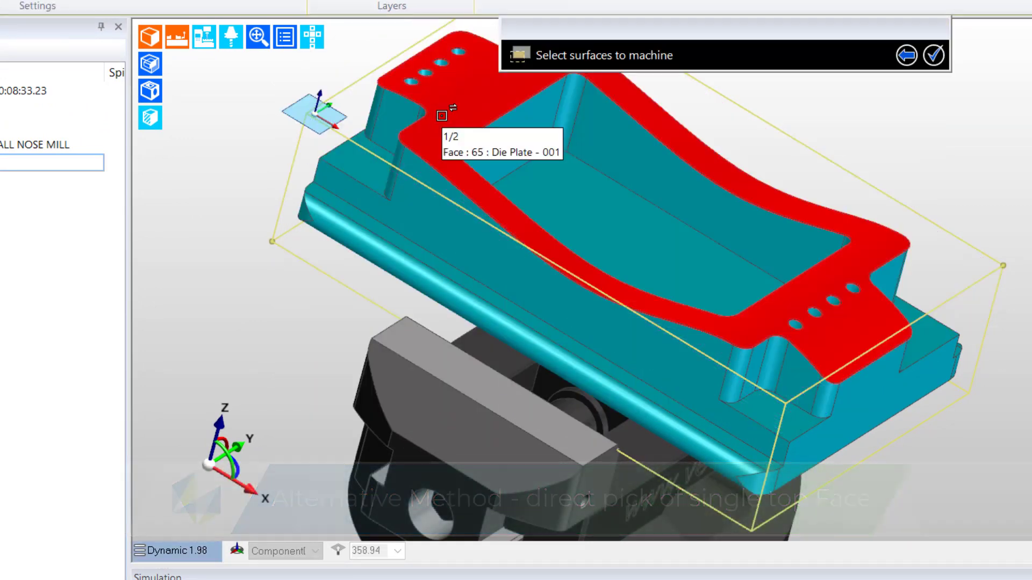
right_click(228, 175)
right_click(228, 173)
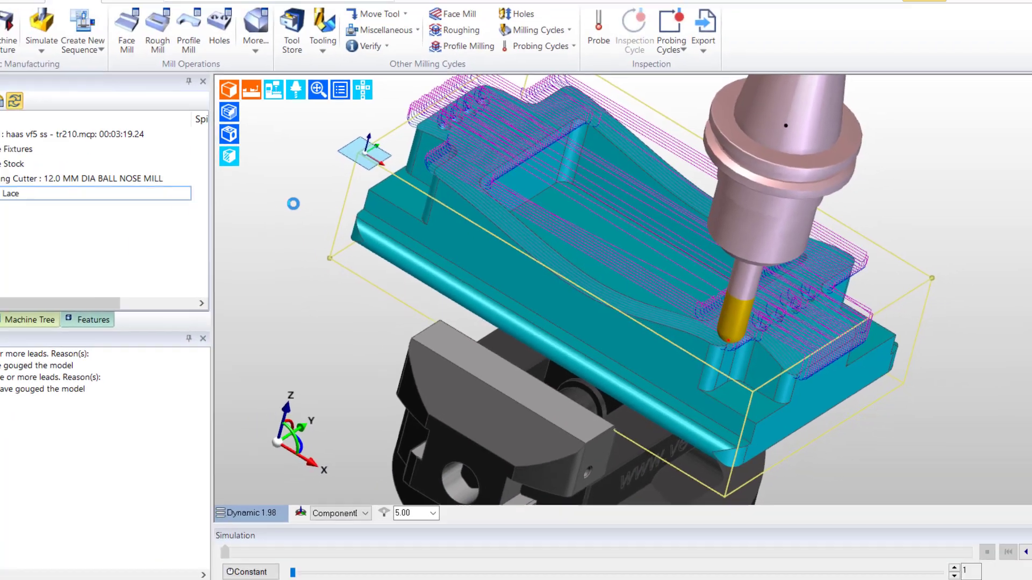
left_click(41, 50)
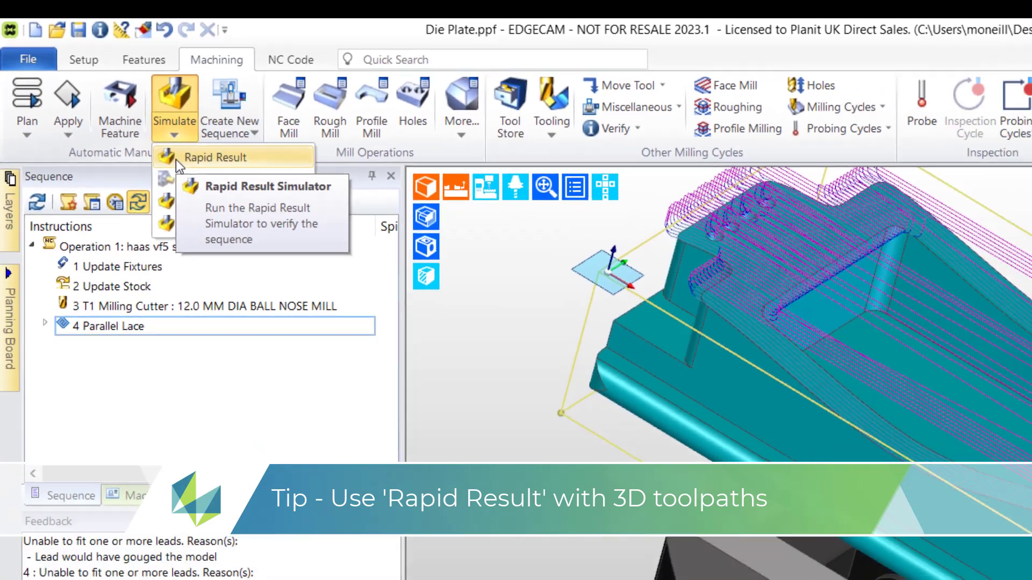
Run a Rapid Result simulation and orbit to inspect the machined stock from another side.
left_click(213, 191)
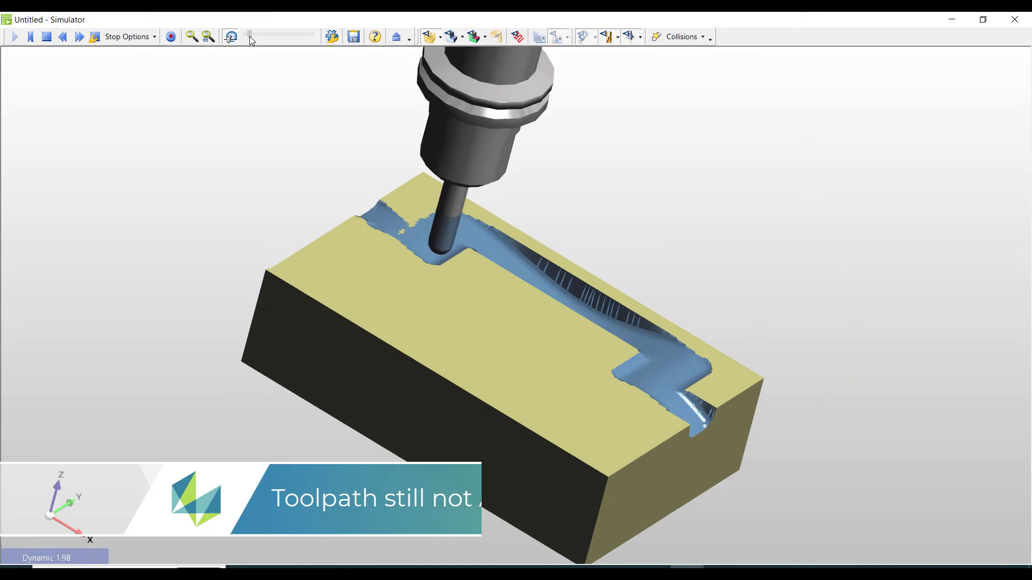
middle_click_drag(607, 304, 247, 280)
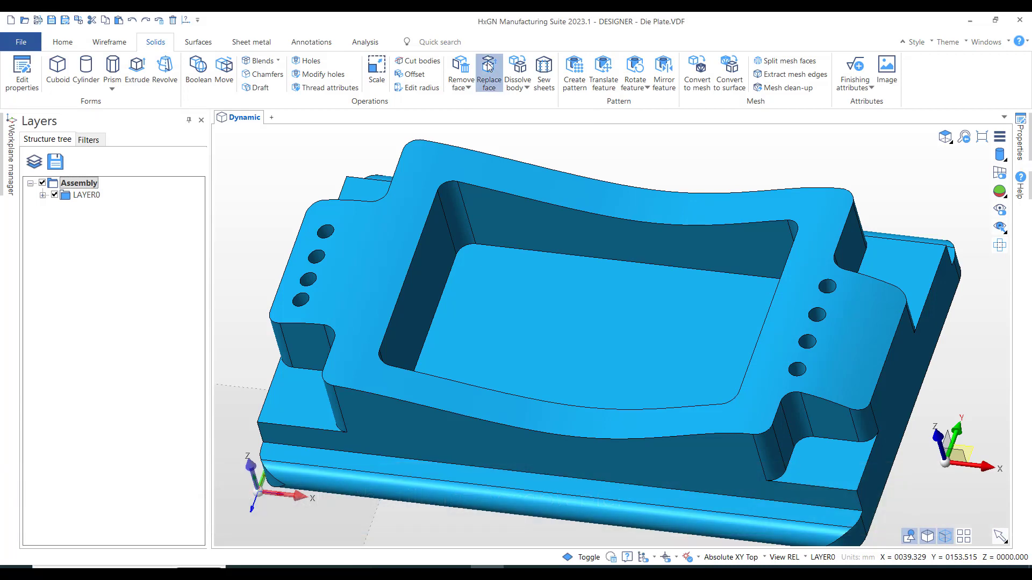
Replace the pocket floor with the top face to fill the die plate's pocket.
left_click(488, 72)
left_click(530, 297)
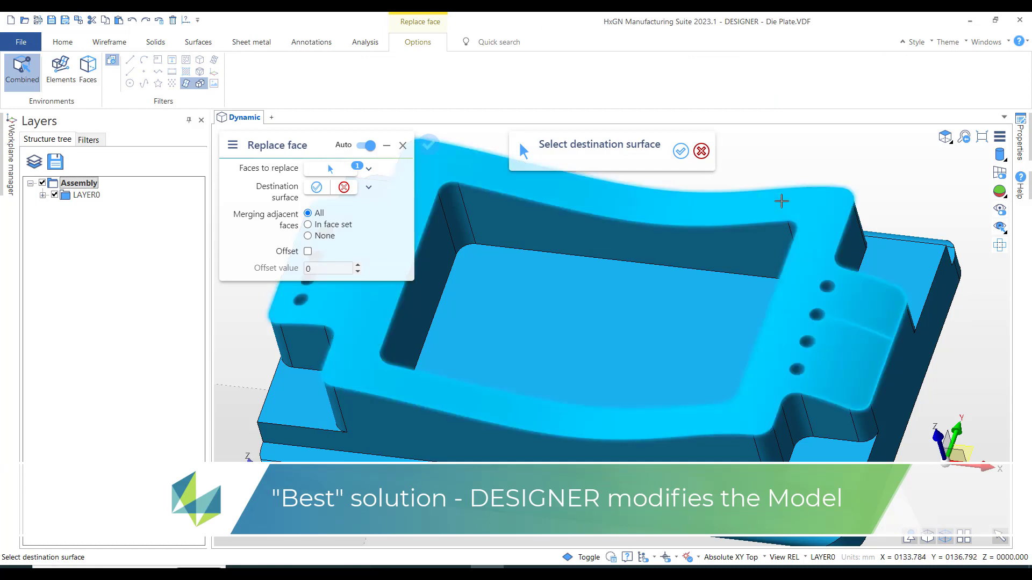
left_click(781, 202)
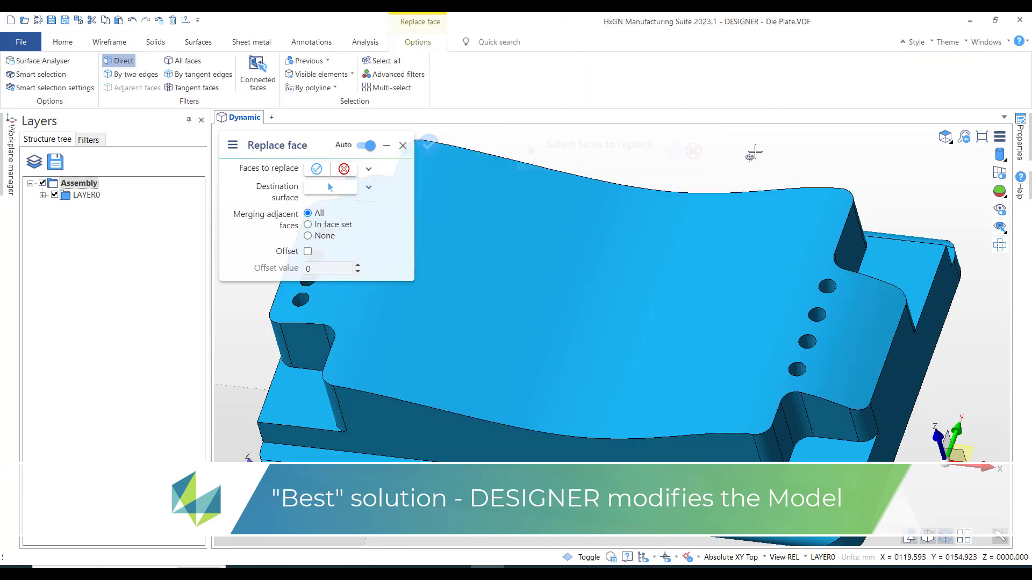
key("Escape")
Remove and heal the fillet faces around the notch.
middle_click_drag(735, 191, 403, 134)
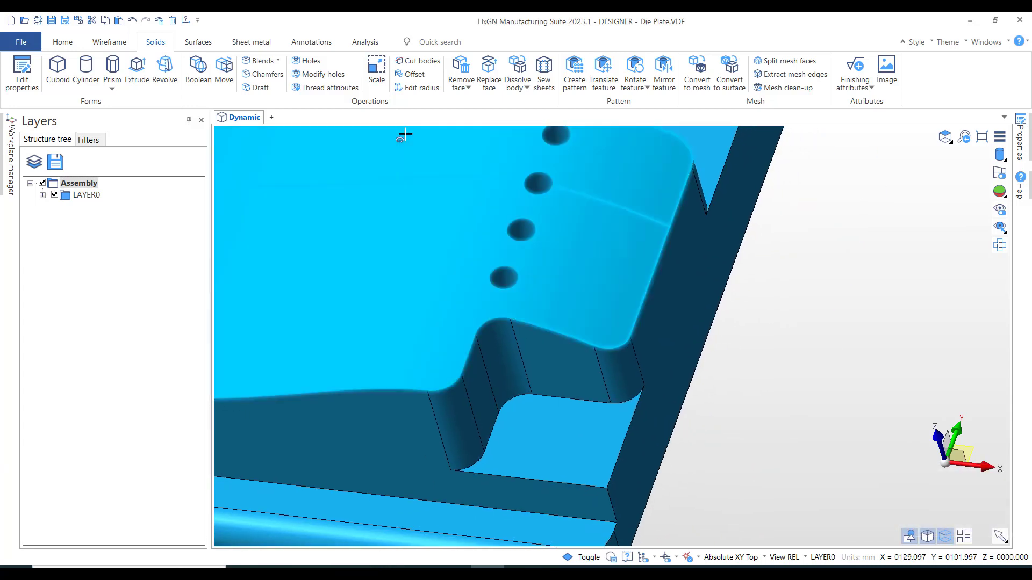
left_click(462, 68)
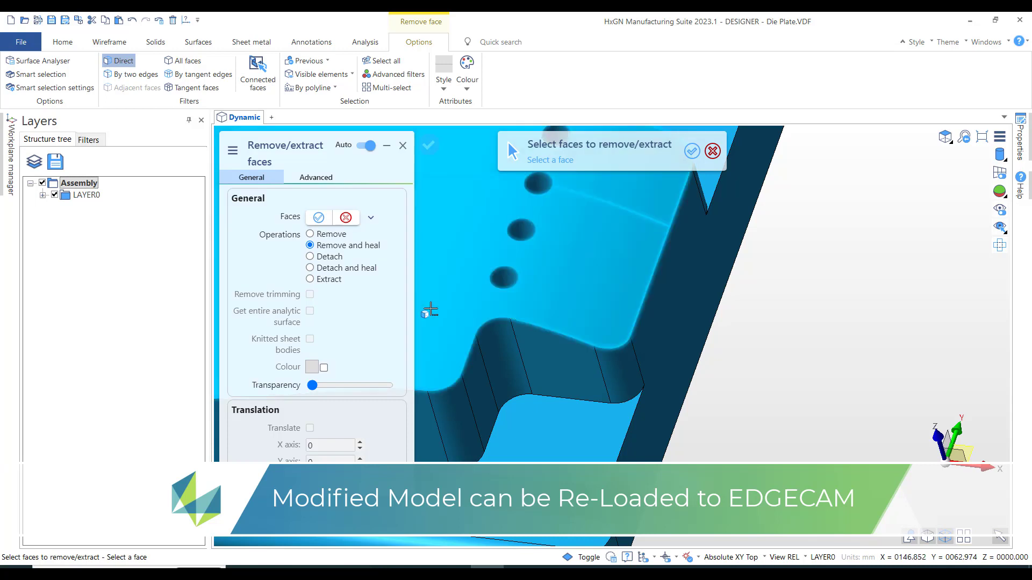
left_click_drag(425, 304, 596, 450)
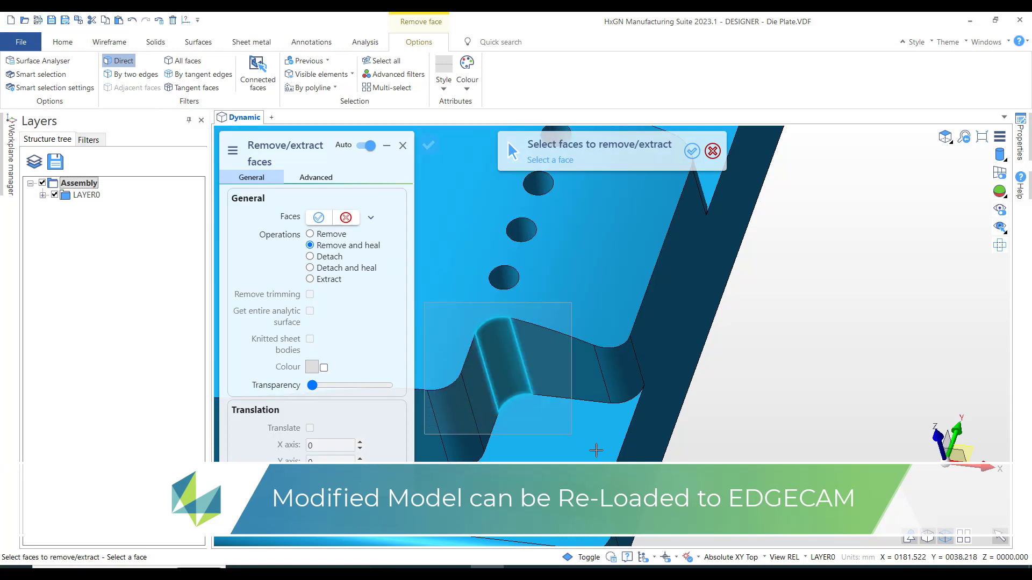
left_click_drag(657, 463, 687, 457)
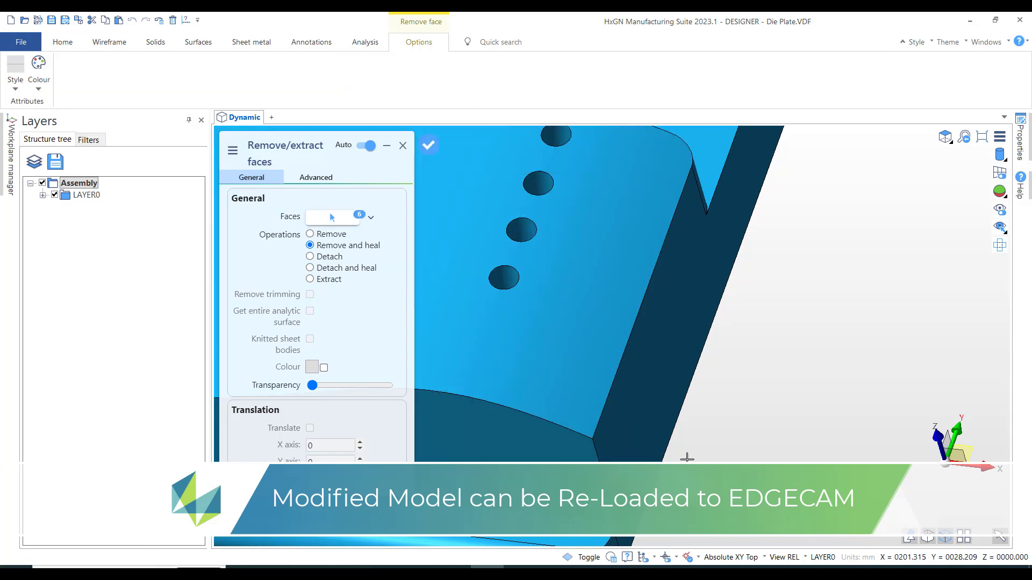
key("Return")
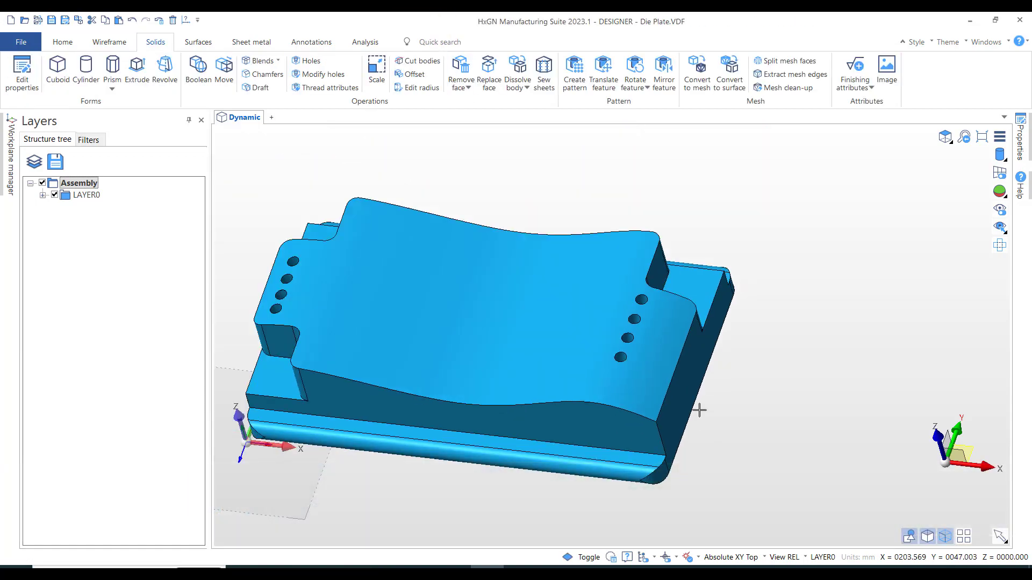
scroll(698, 410, "up", 4)
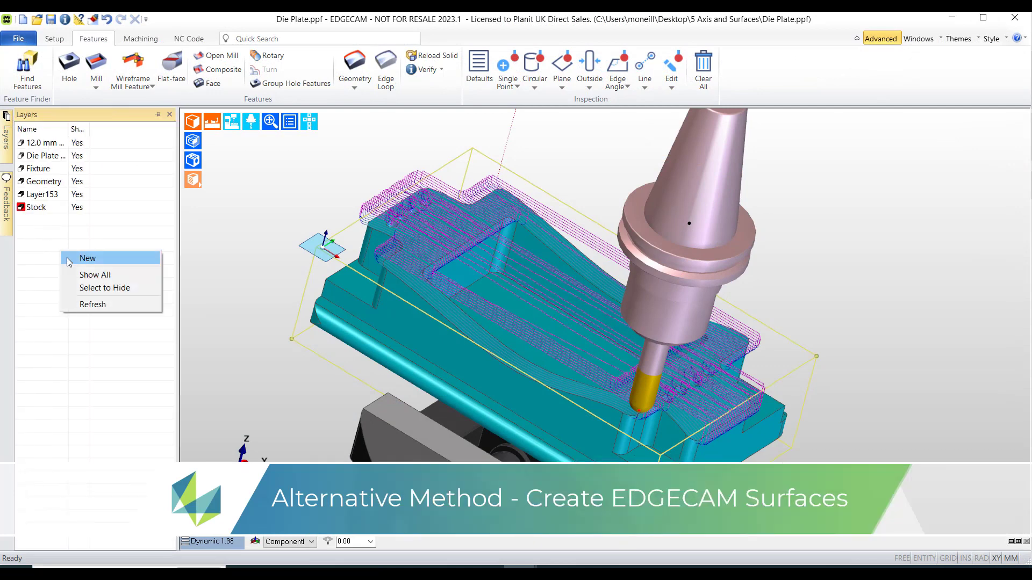
Create a 'Surfaces' layer and copy the die plate's top face onto it as a trimmed surface.
left_click(86, 258)
type("Surfaces")
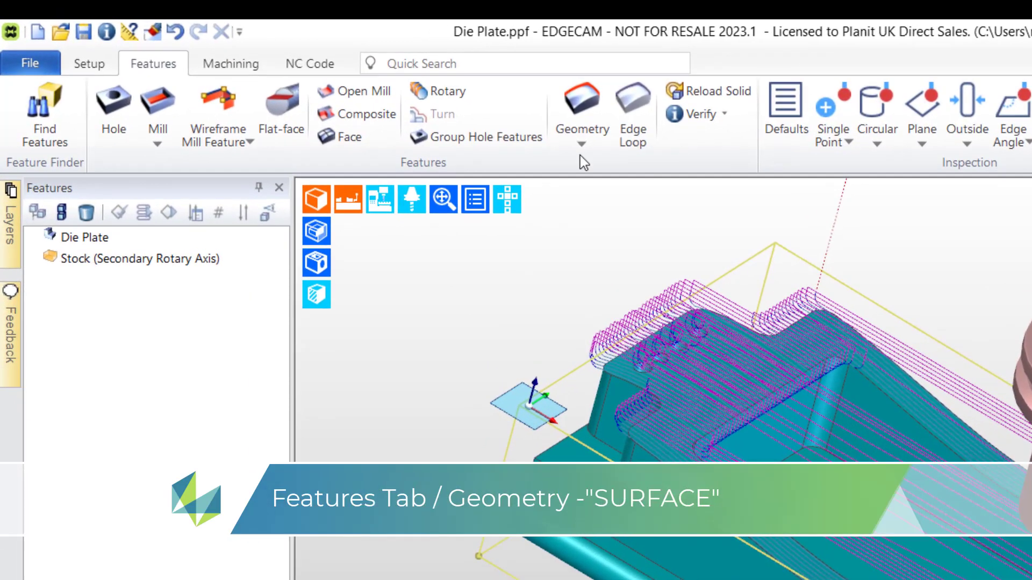
left_click(578, 108)
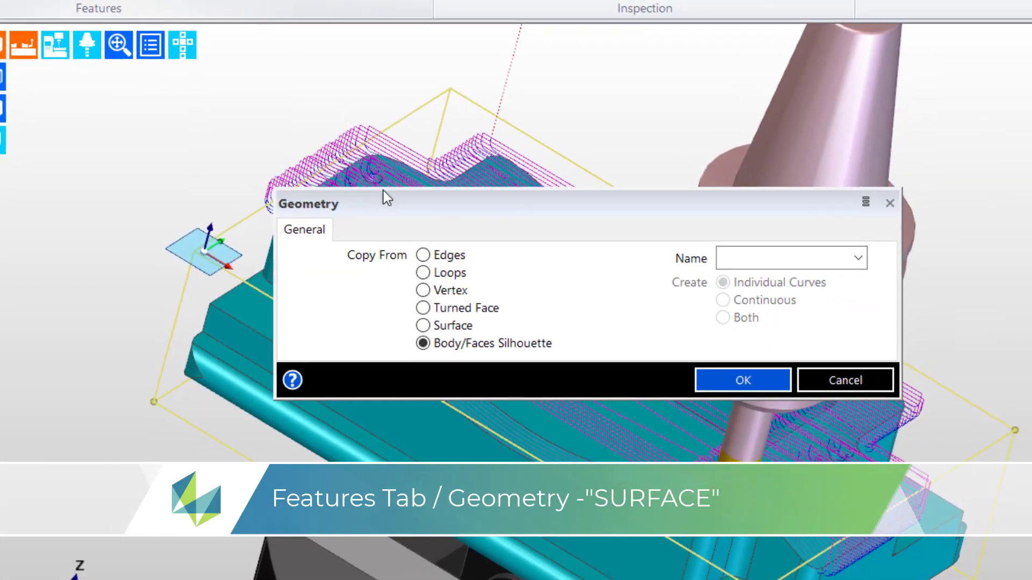
left_click(454, 328)
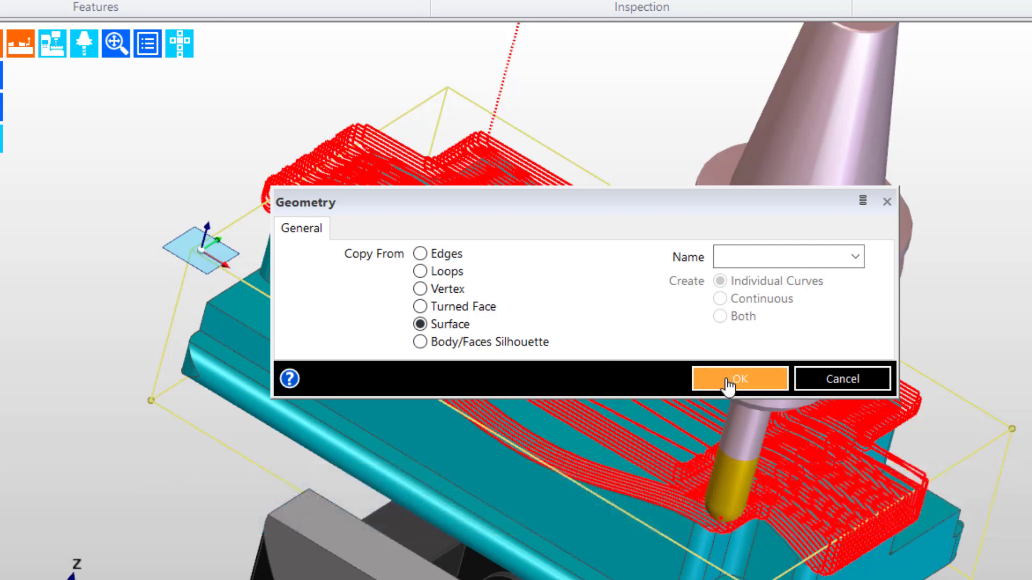
left_click(727, 379)
left_click(391, 251)
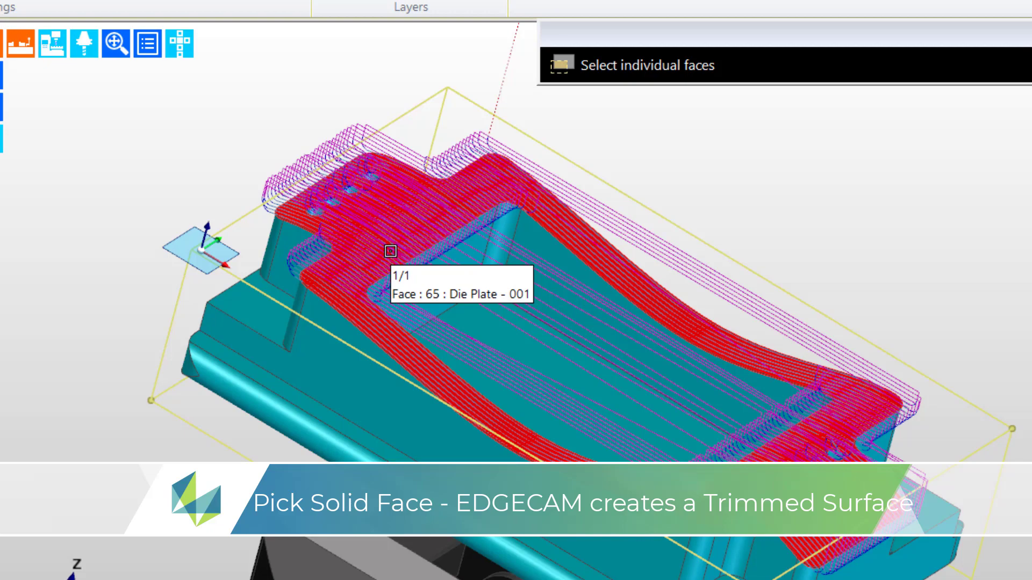
right_click(142, 201)
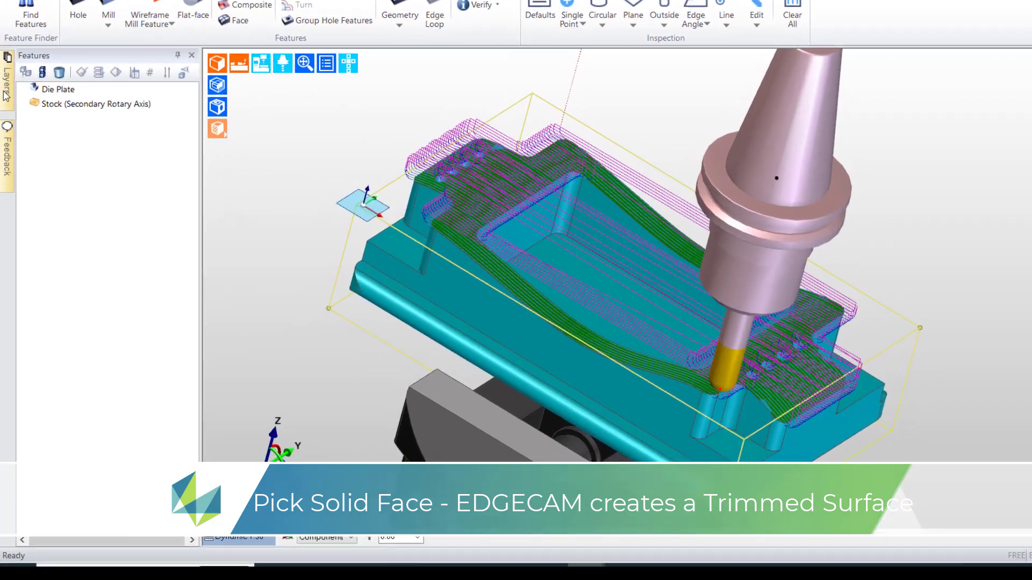
Show only the Surfaces layer.
left_click(6, 47)
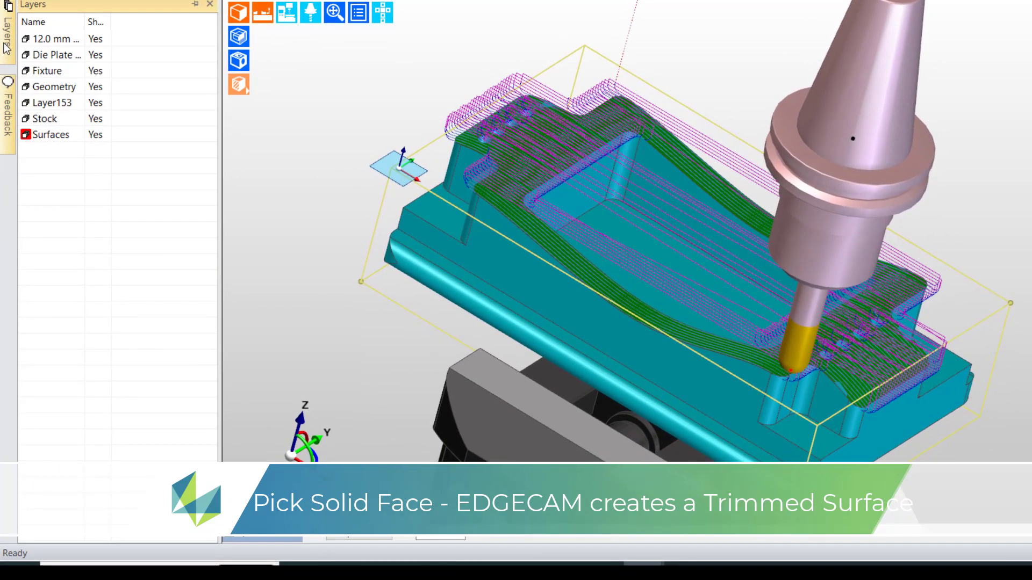
right_click(50, 137)
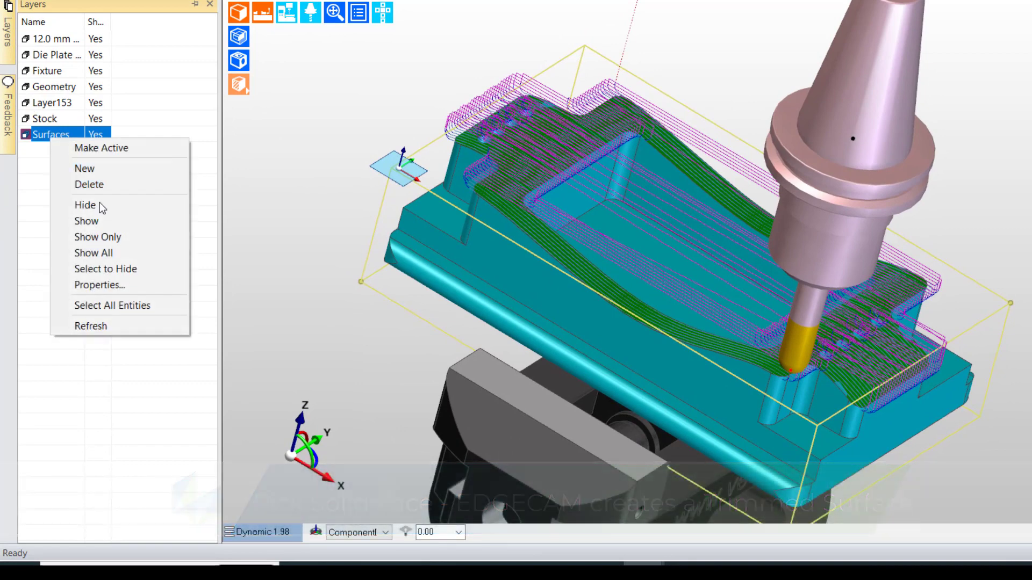
left_click(114, 236)
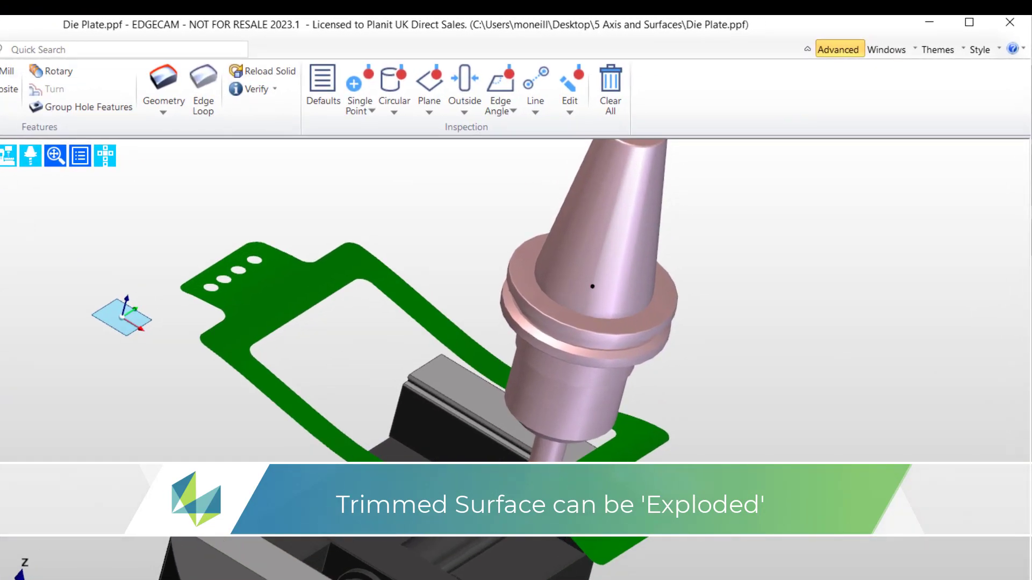
Explode the trimmed surface with Apply to All, leaving one untrimmed surface across the plate.
left_click(324, 106)
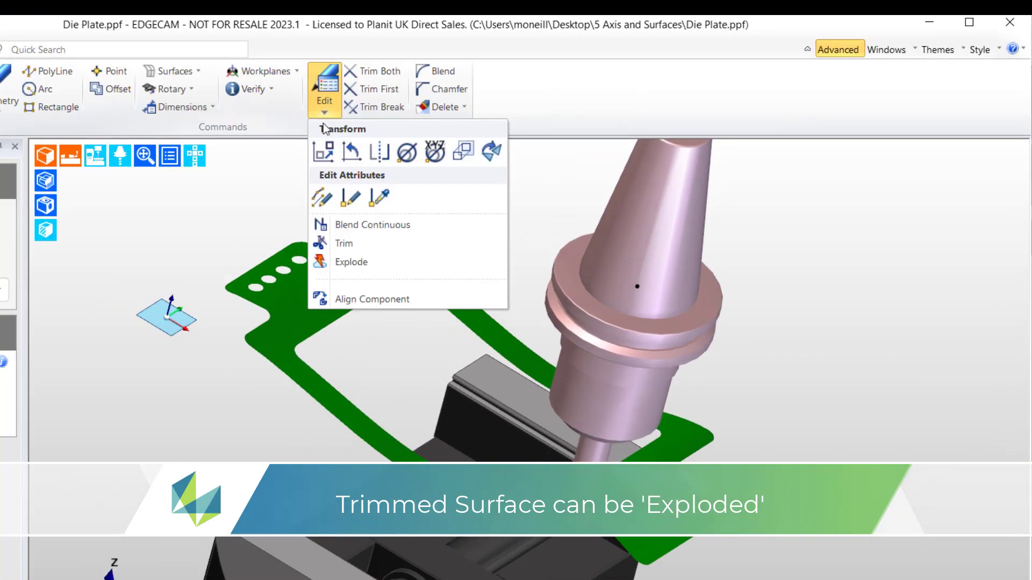
left_click(352, 260)
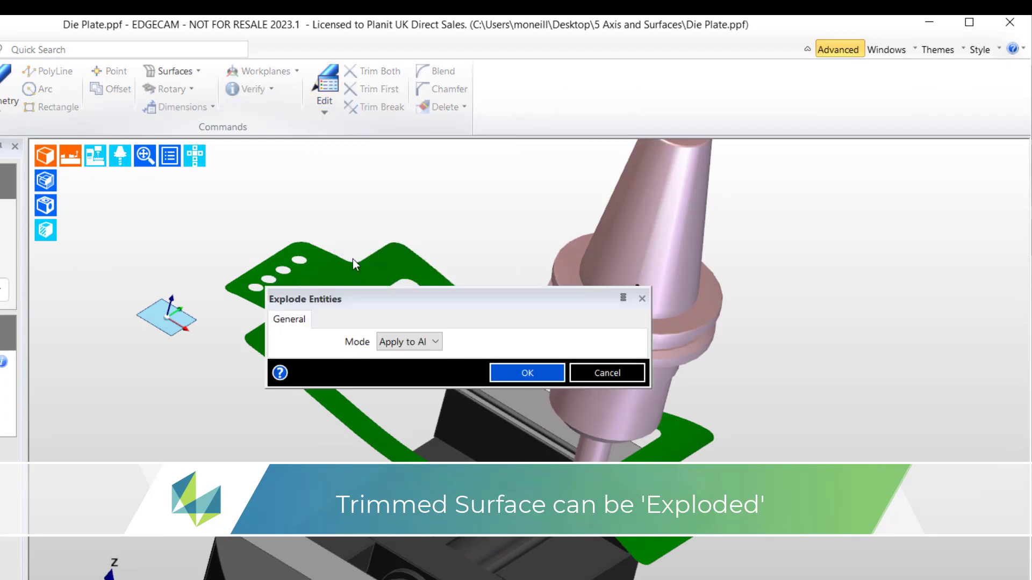
left_click(502, 372)
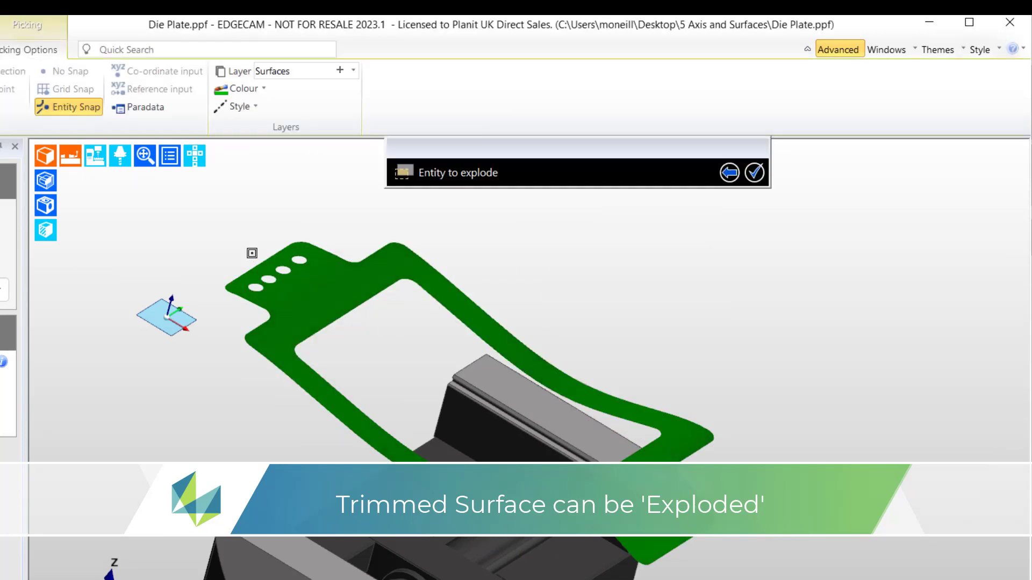
left_click(320, 329)
right_click(194, 253)
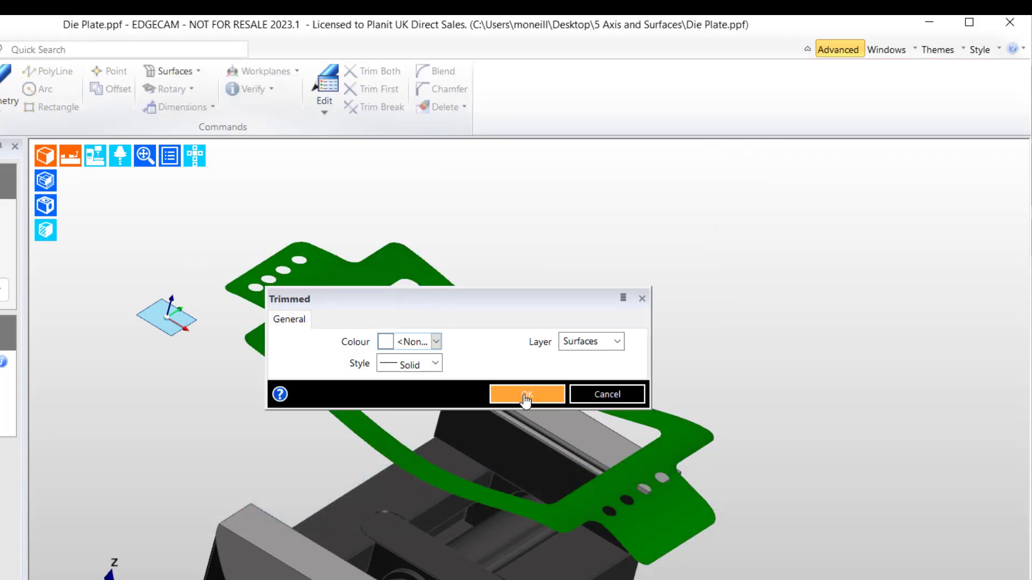
left_click(526, 396)
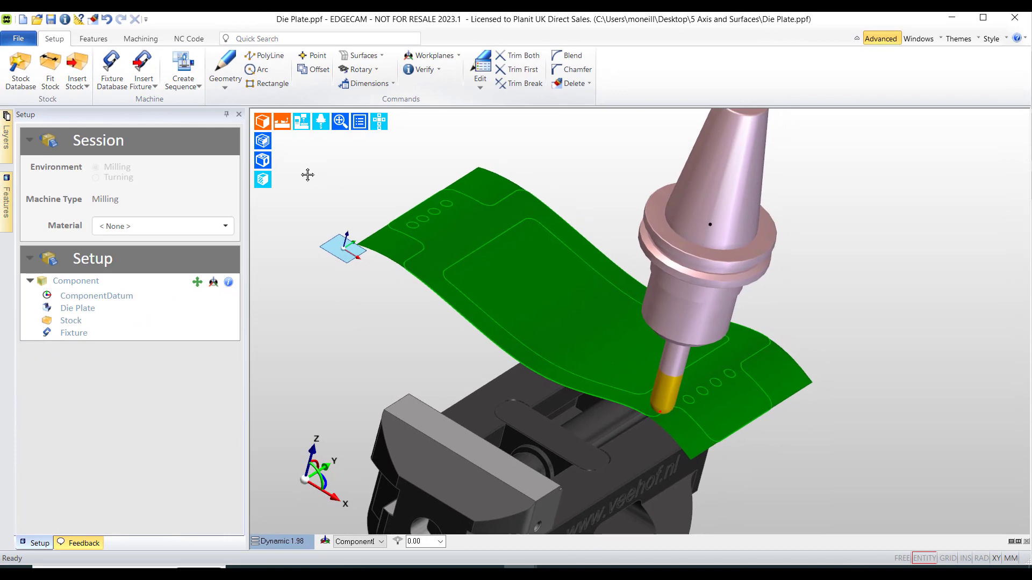
middle_click_drag(308, 174, 304, 169)
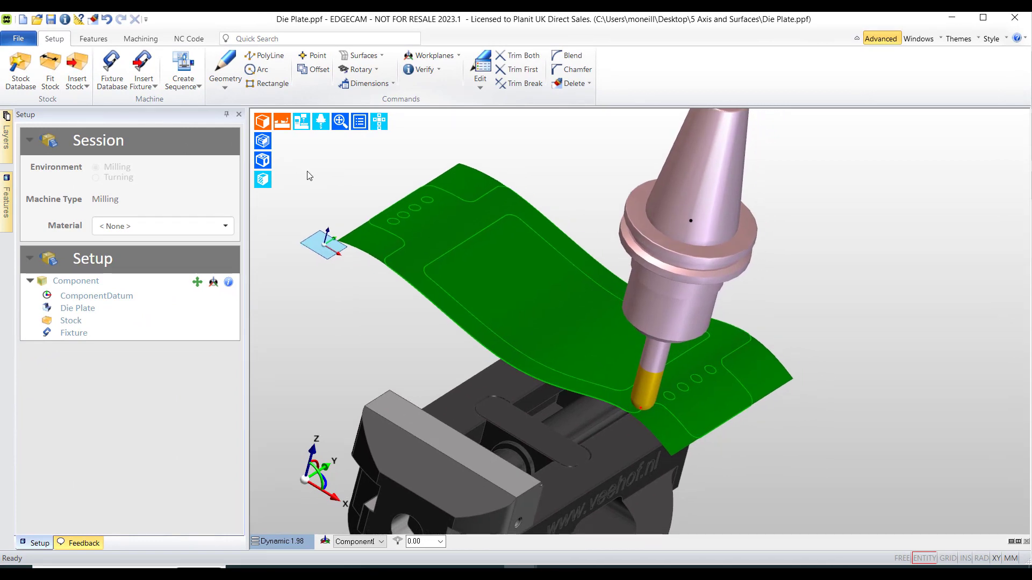
Re-edit operation 4 Parallel Lace to machine the new B-spline surface with no containment boundary.
left_click(140, 38)
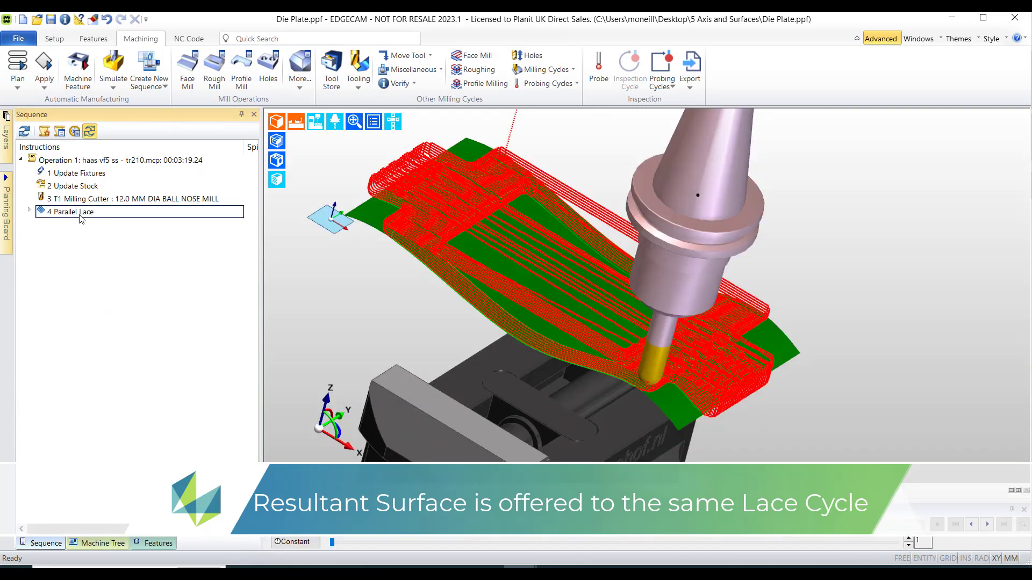
double_click(79, 212)
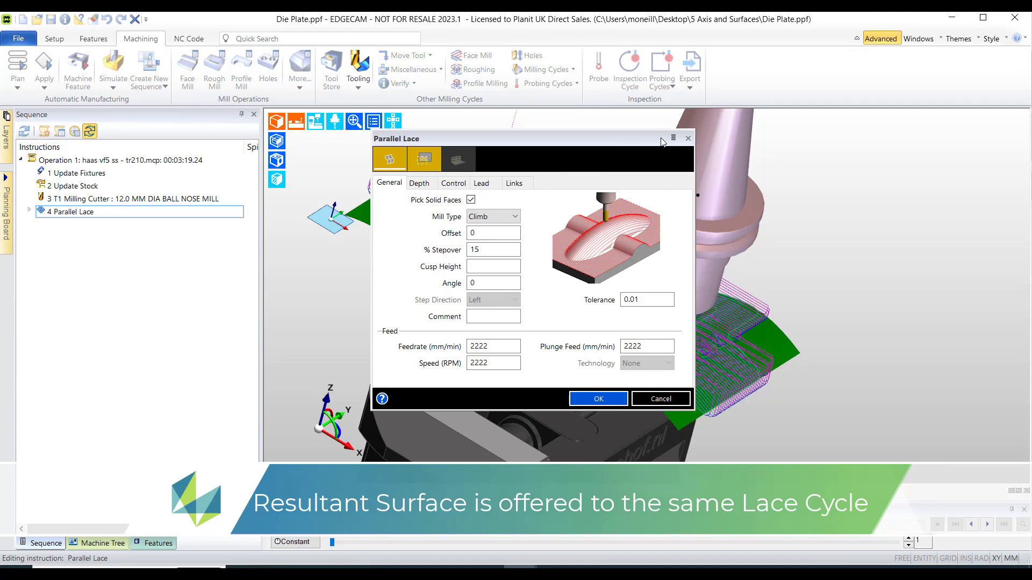
left_click(608, 399)
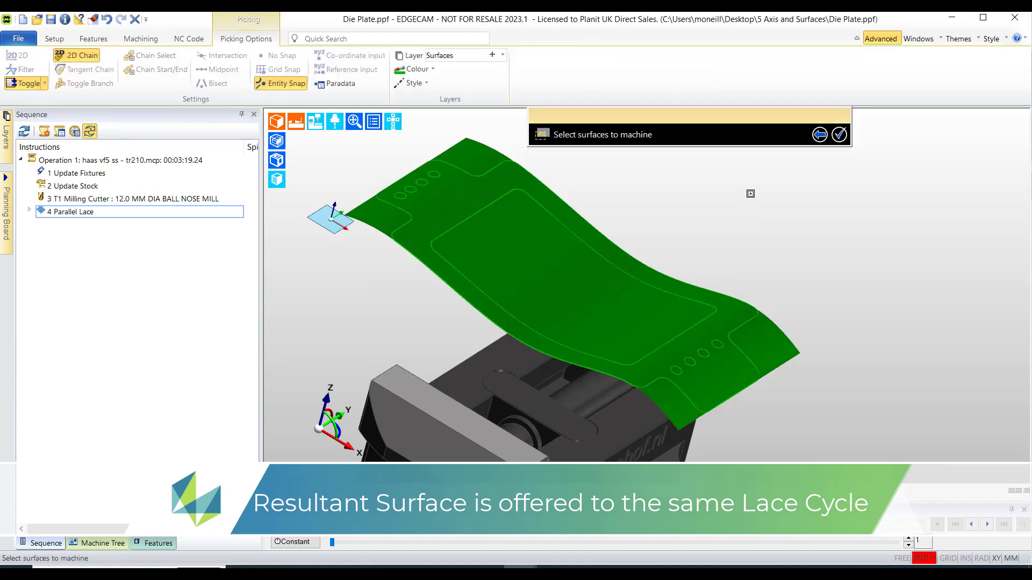
left_click(620, 252)
left_click(620, 253)
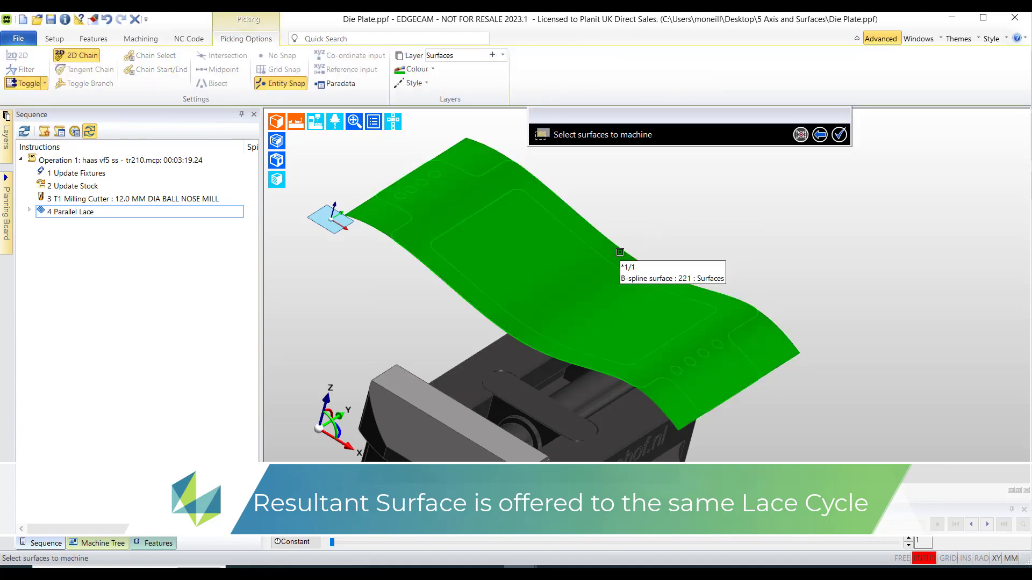
right_click(677, 208)
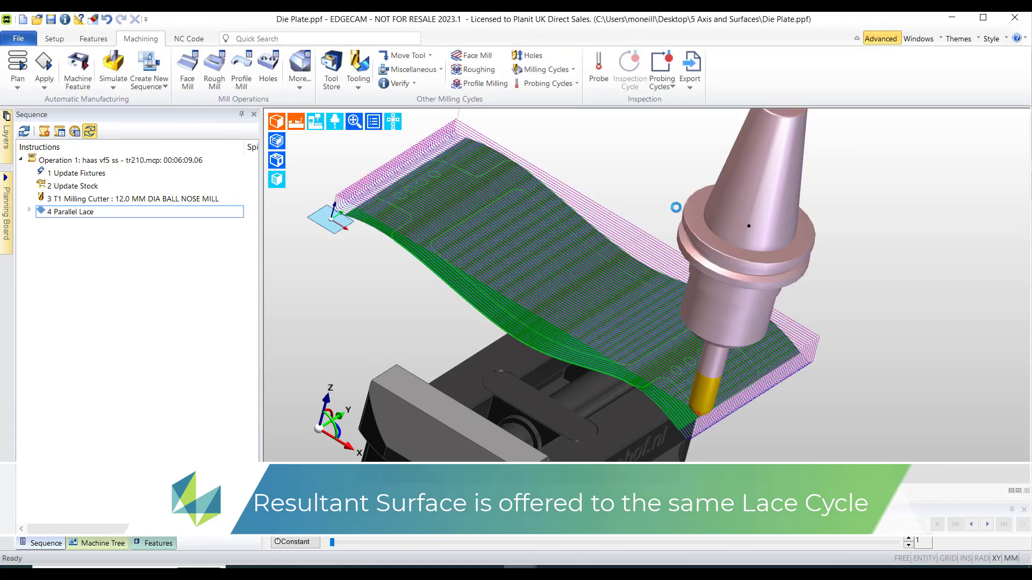
left_click(666, 212)
middle_click_drag(667, 213, 582, 277)
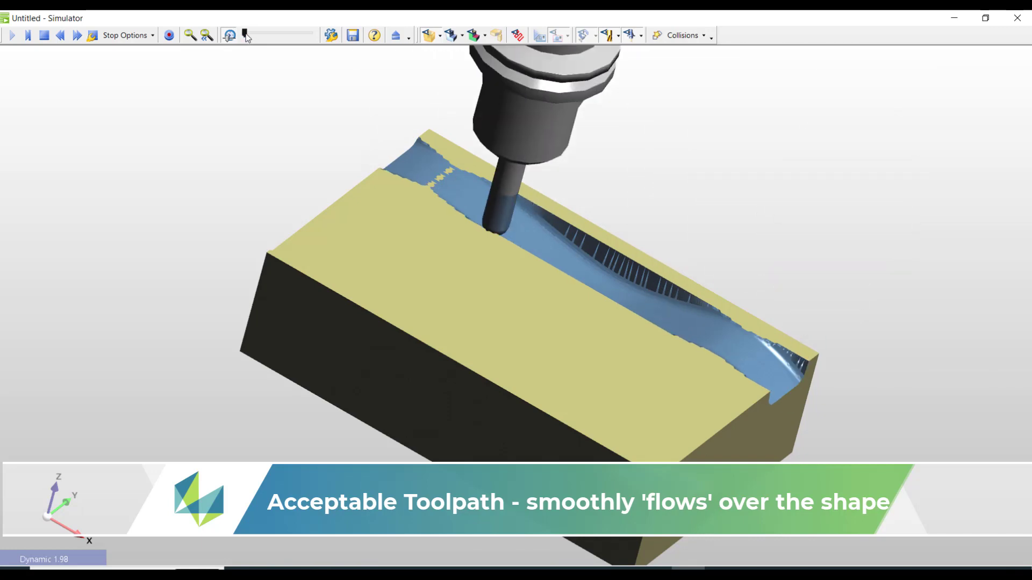
Speed up the simulation and play the smooth lace cut through to the end.
left_click_drag(245, 35, 265, 36)
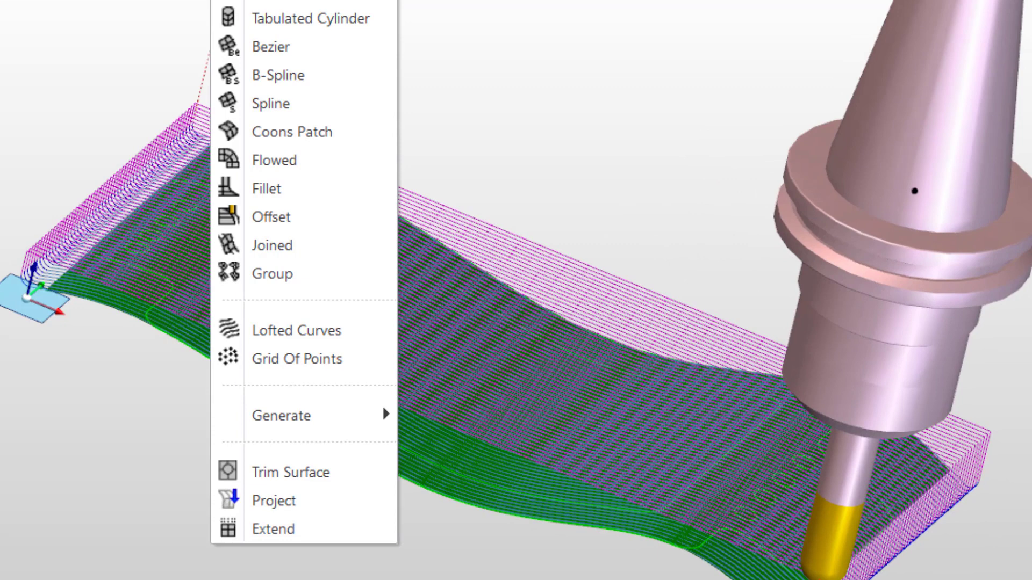
Extend the curved surface's side edges by a factor of 0.1.
left_click(273, 534)
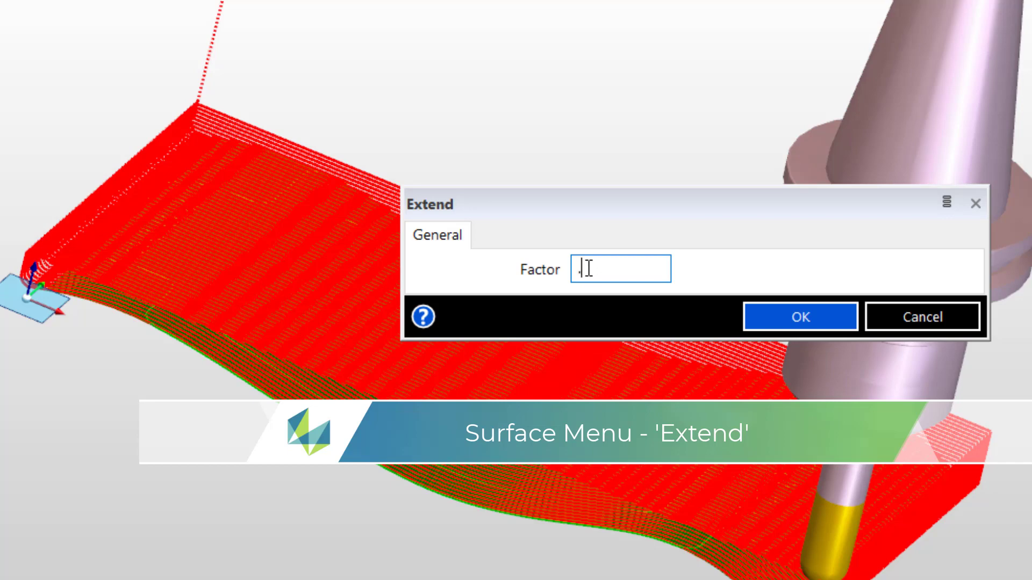
left_click(774, 317)
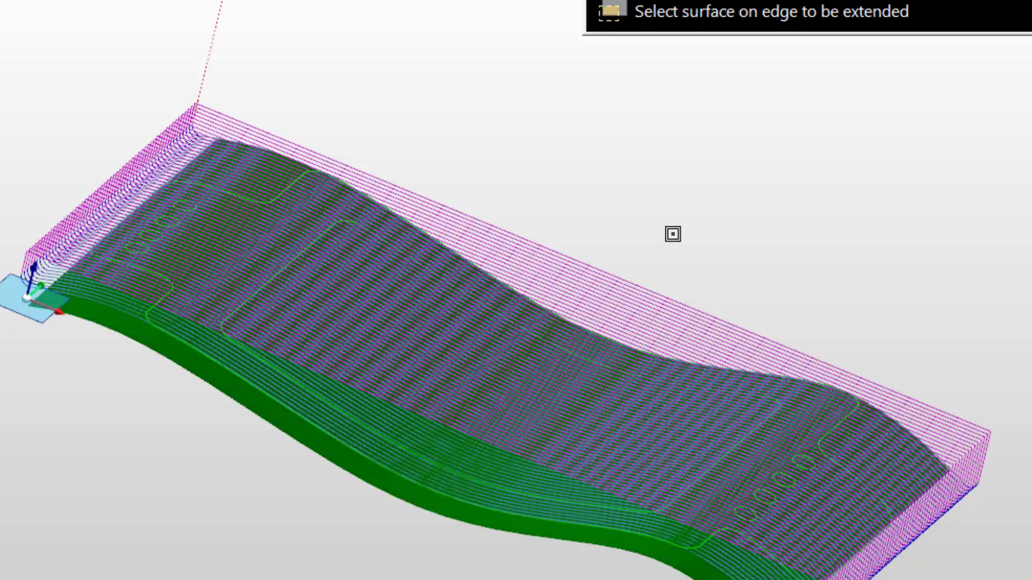
middle_click_drag(802, 190, 650, 292)
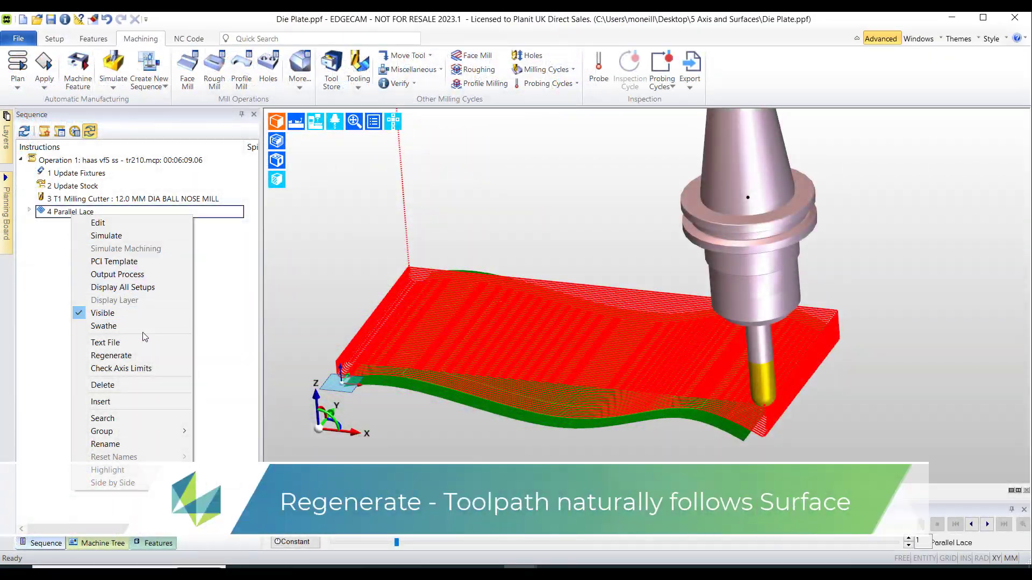
Regenerate 4 Parallel Lace on the extended surface (now 00:07:20.29) and play it in the Simulator.
left_click(143, 356)
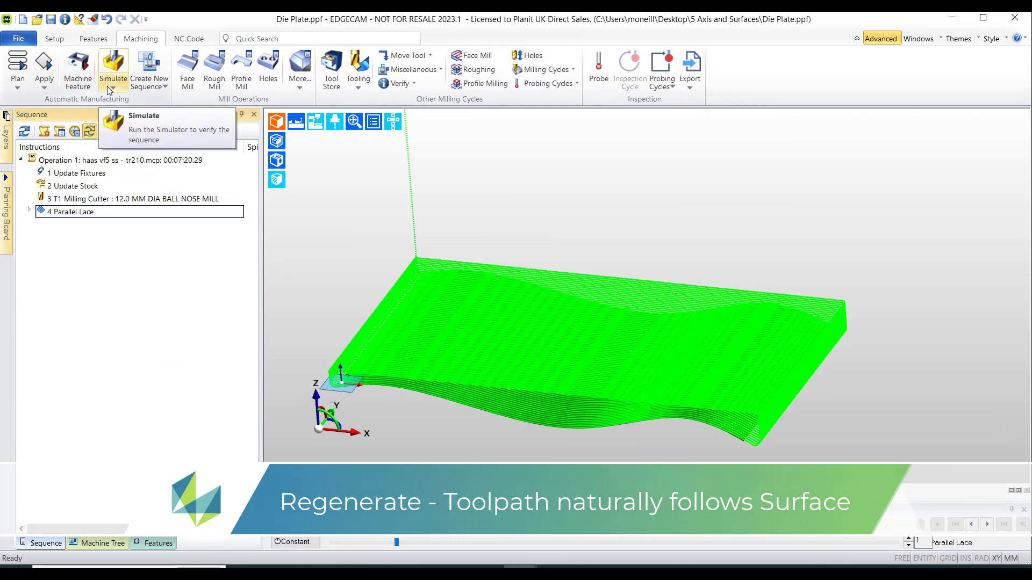
left_click(118, 102)
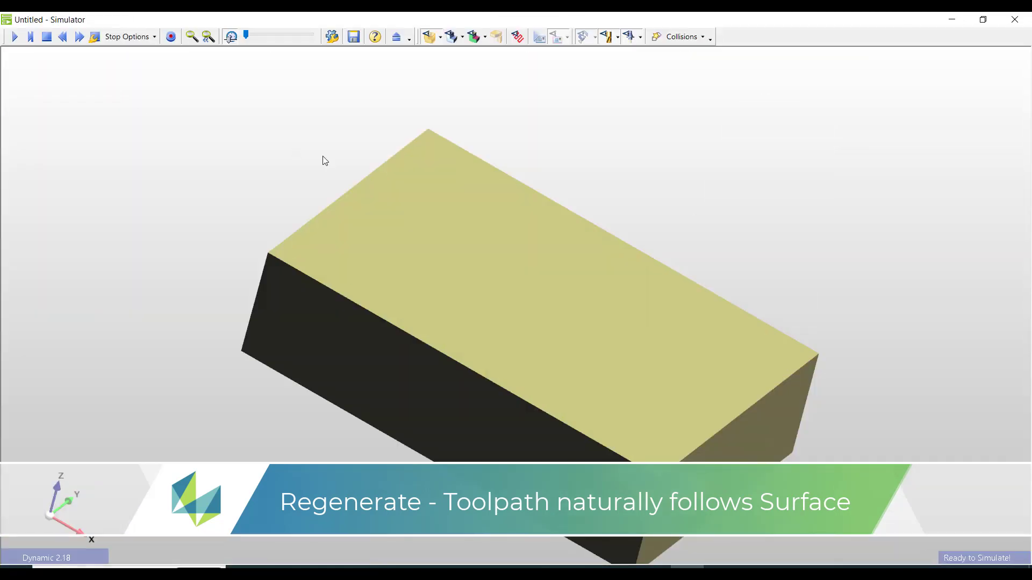
left_click(15, 38)
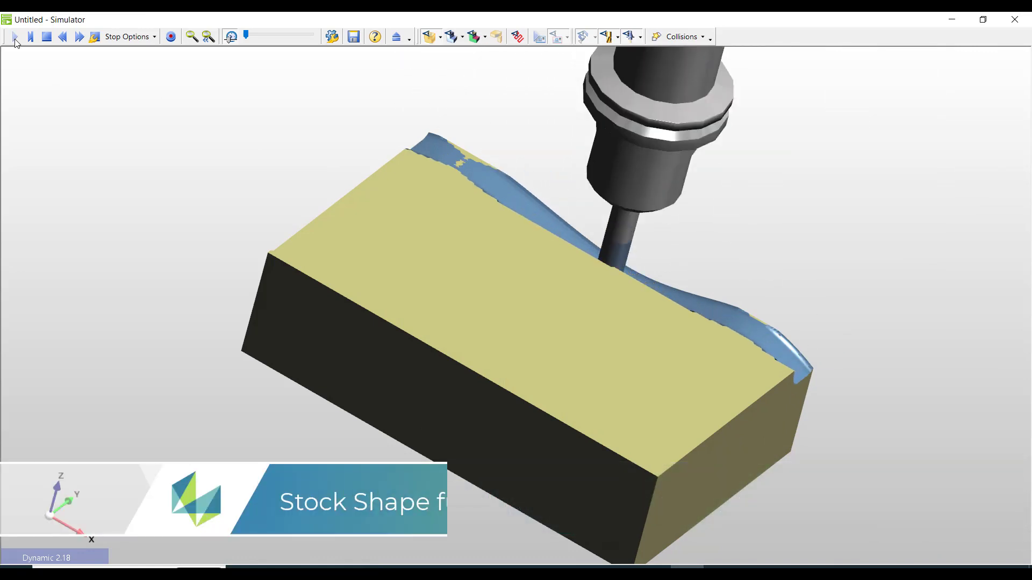